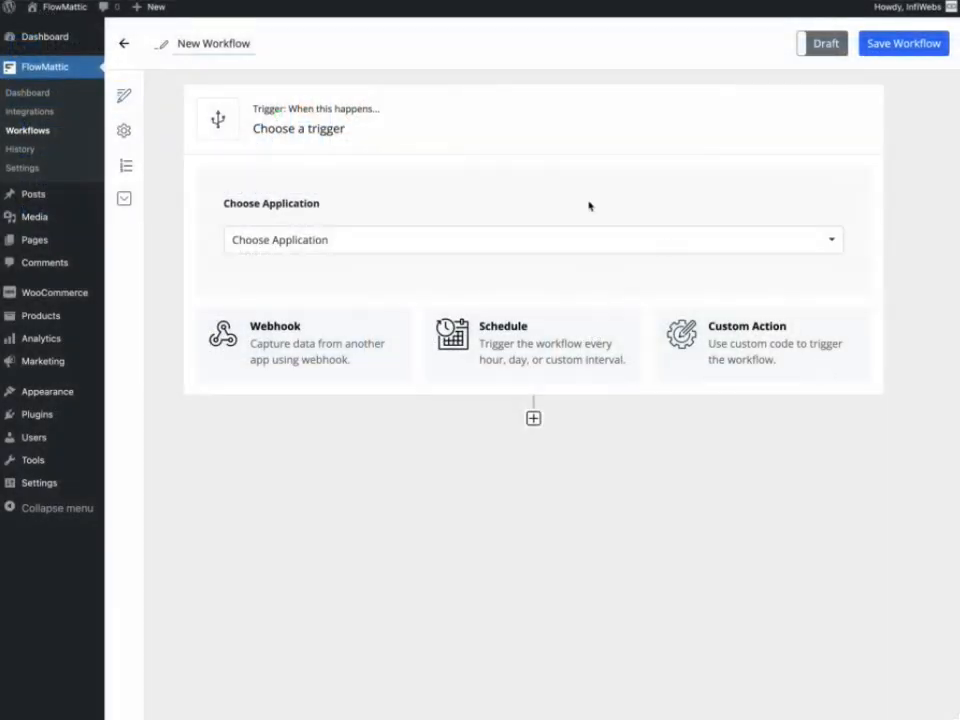
- Set Webhooks by FlowMattic as the workflow trigger, copy its webhook URL and start capturing webhook data
click(581, 240)
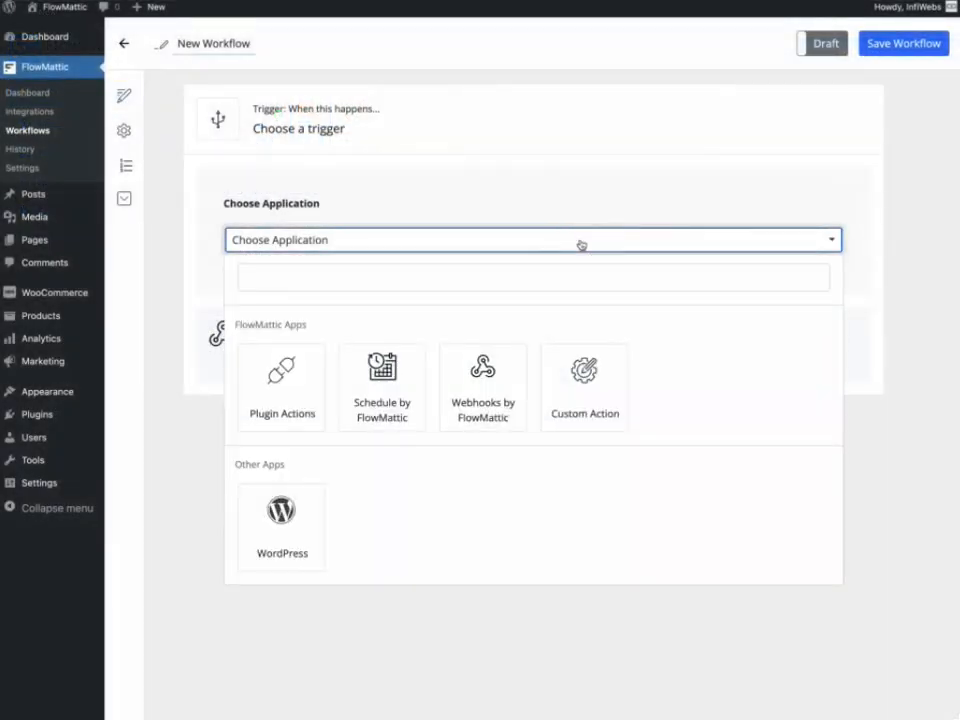
click(477, 405)
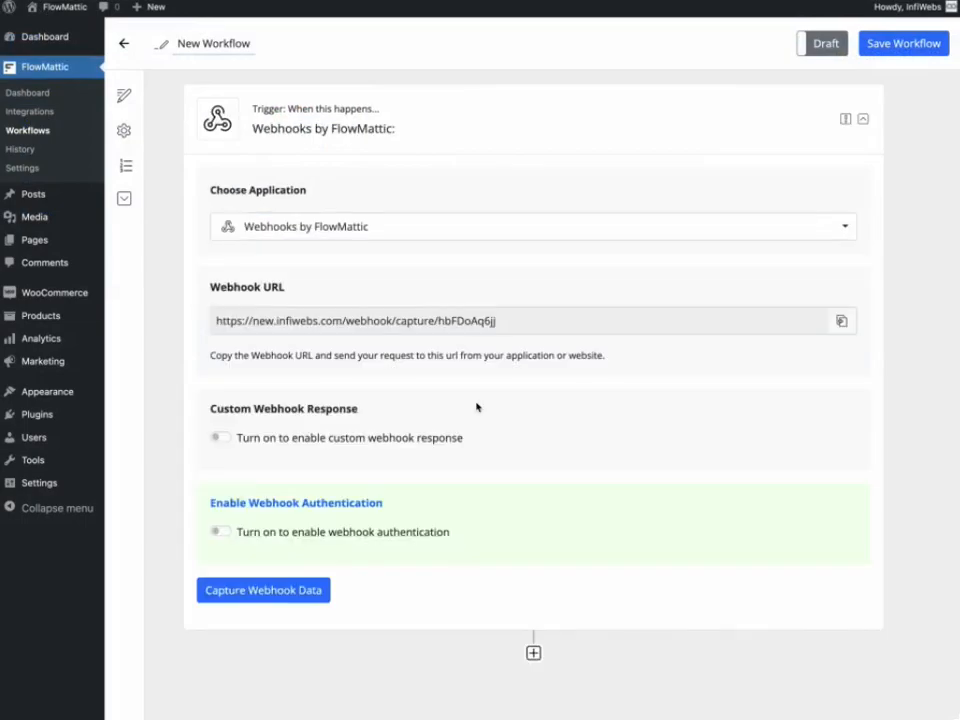
click(527, 324)
click(281, 594)
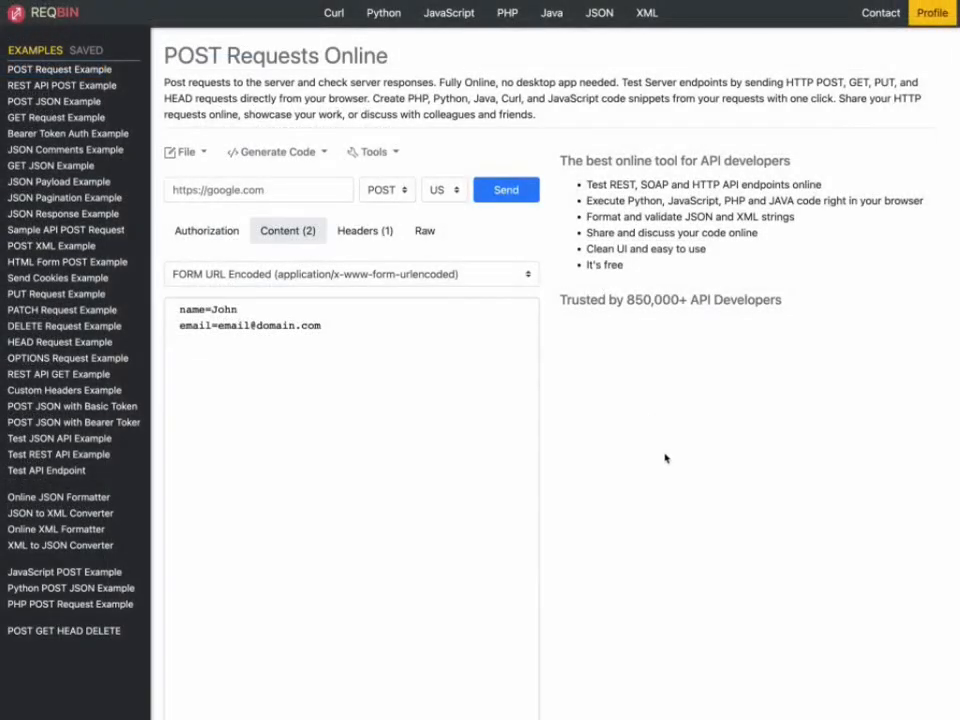
- Switch to ReqBin and send a POST request with the sample name and email content to the copied webhook URL
right_click(305, 189)
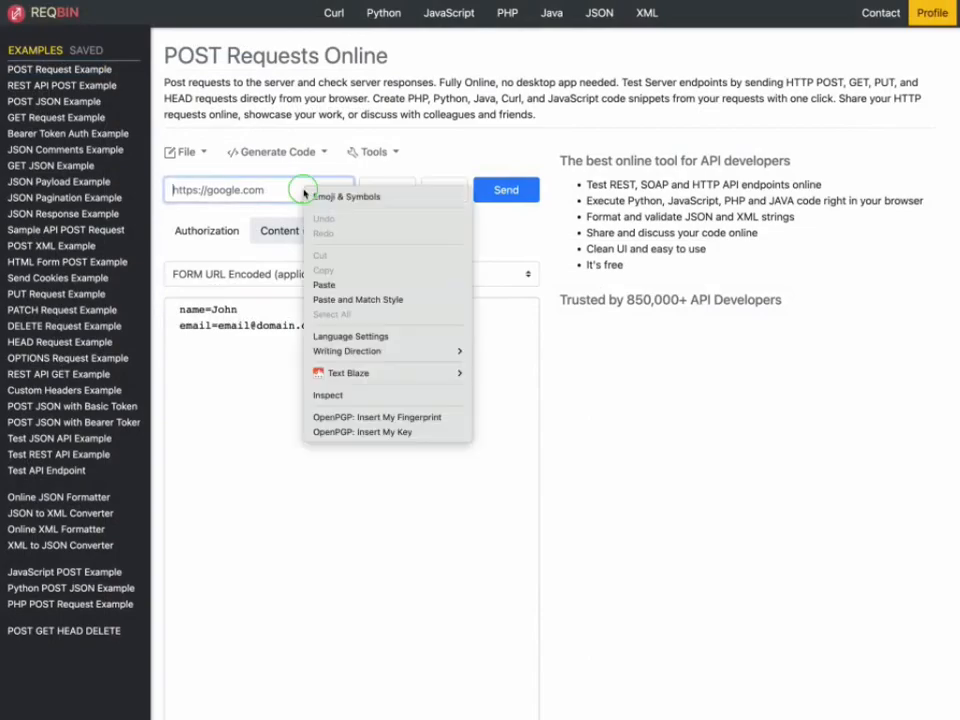
click(330, 284)
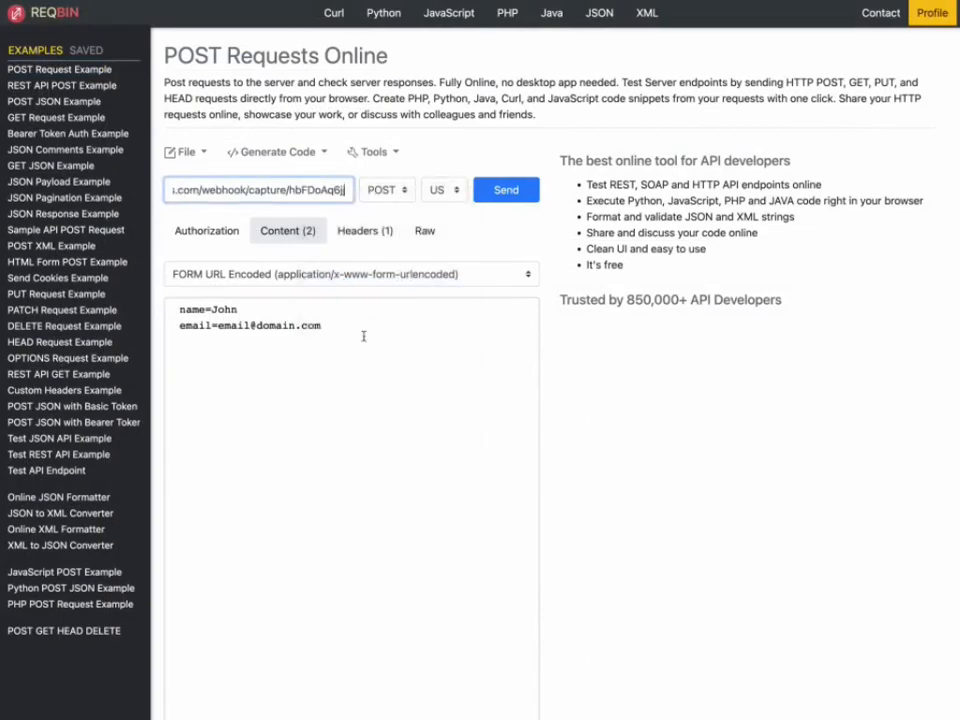
click(300, 314)
double_click(342, 326)
click(362, 342)
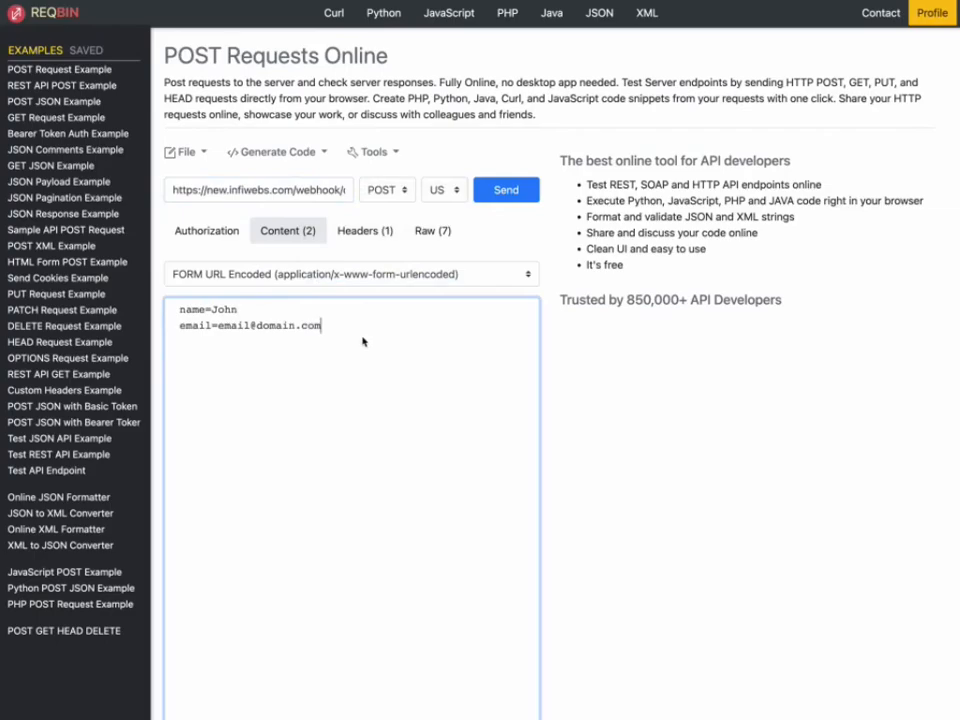
click(516, 191)
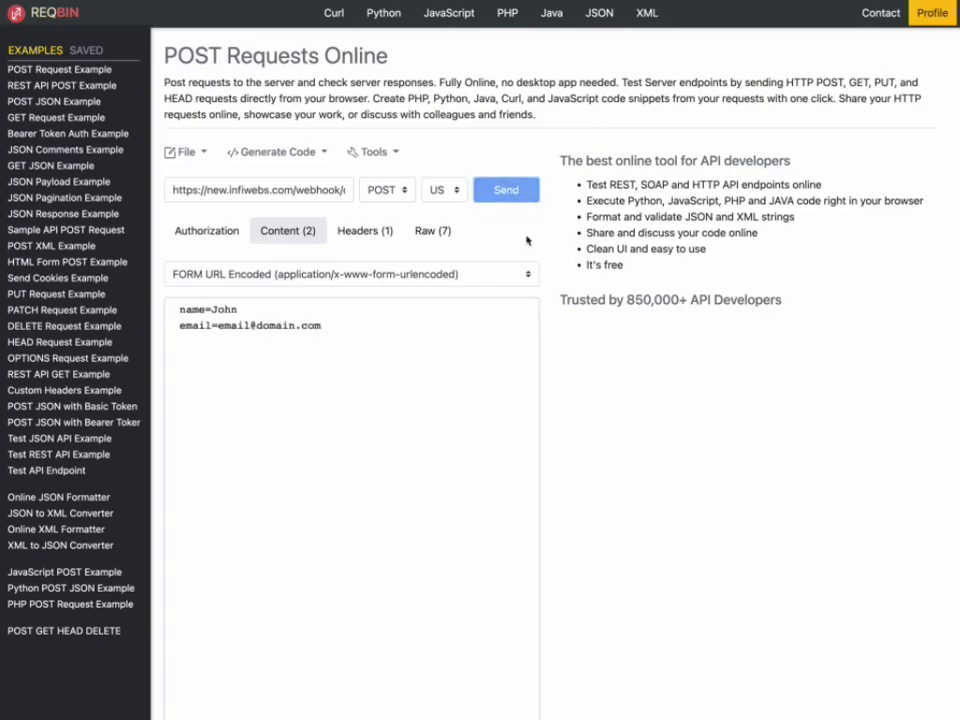
drag(611, 326, 575, 273)
click(638, 375)
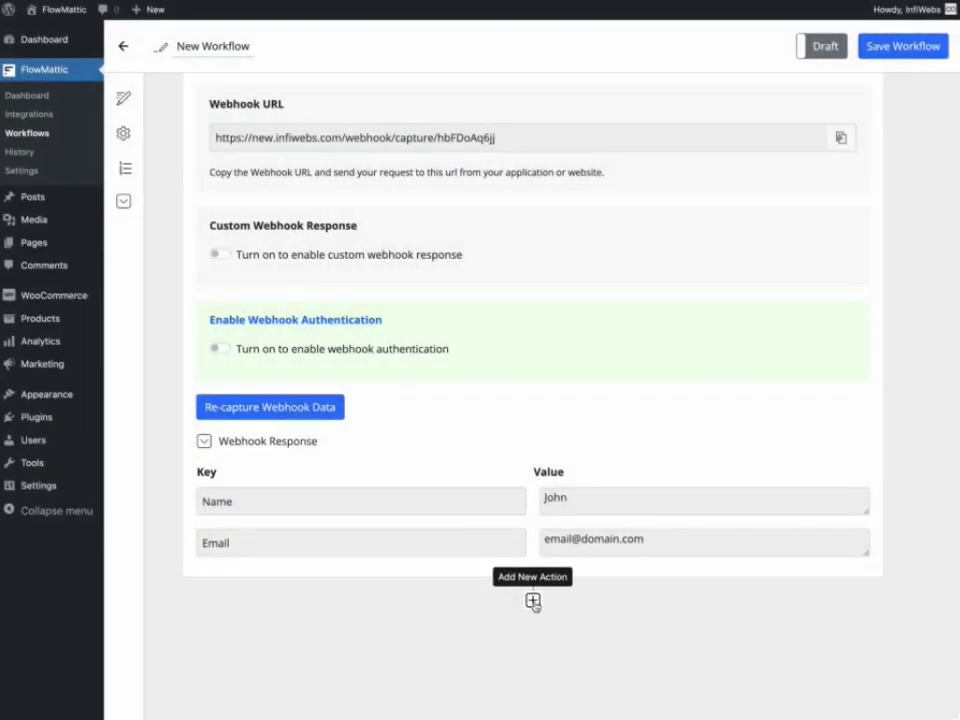
- Add an action after the webhook trigger using API by FlowMattic with the GET action event
click(533, 601)
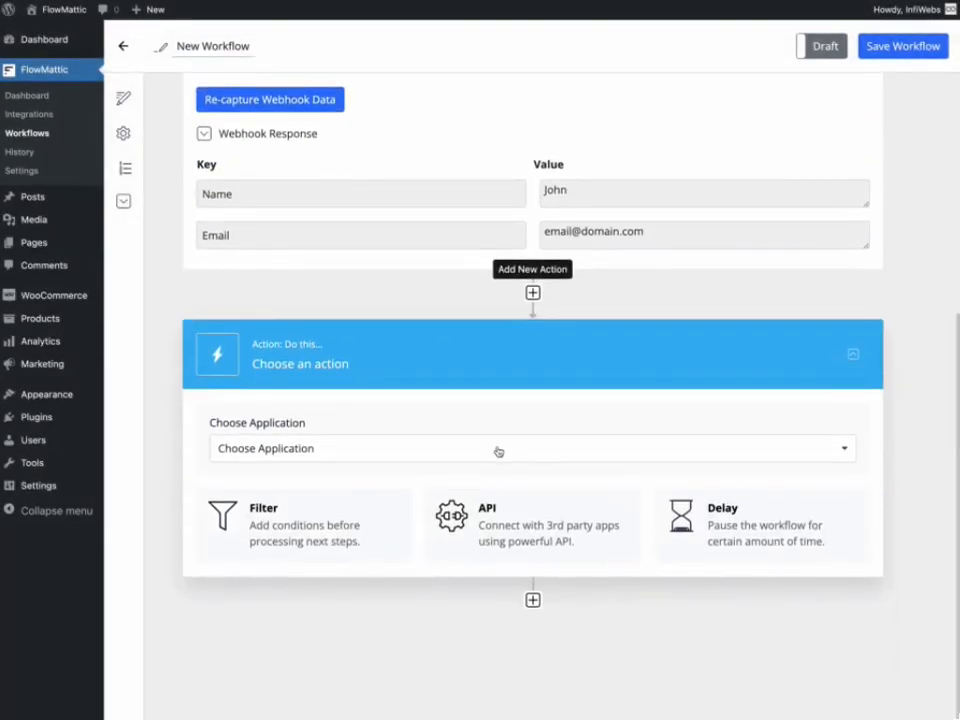
click(479, 456)
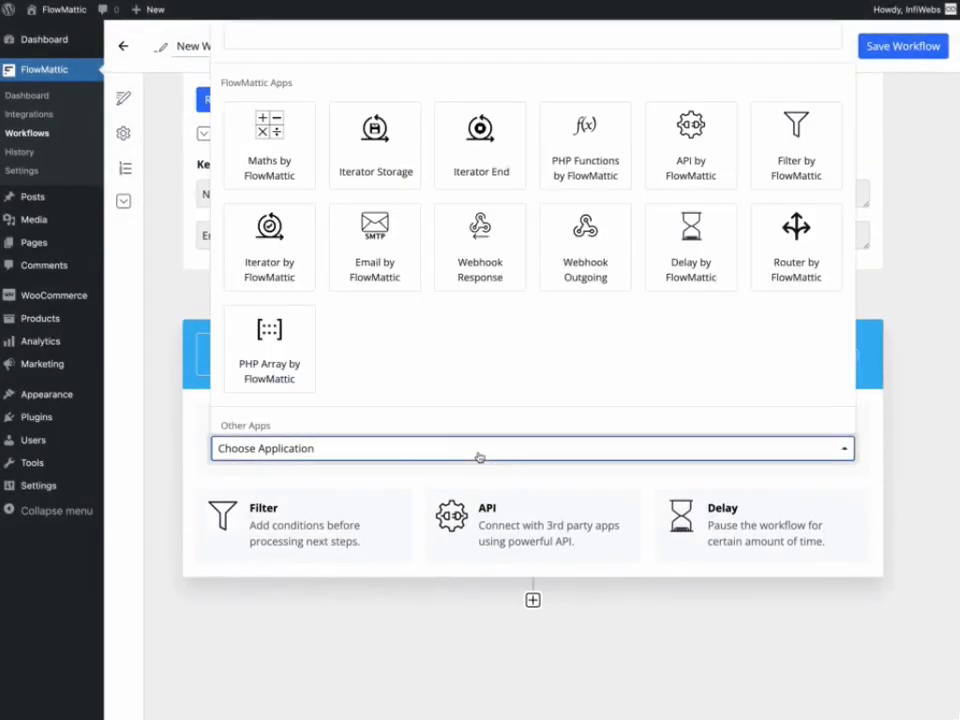
click(690, 174)
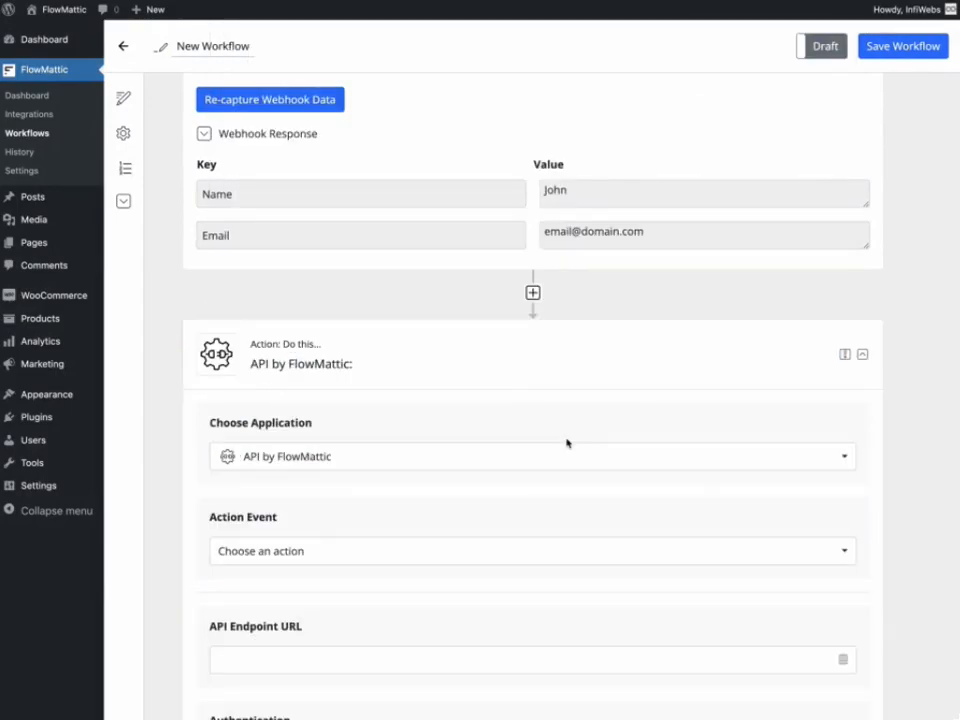
scroll(566, 442, down, 3)
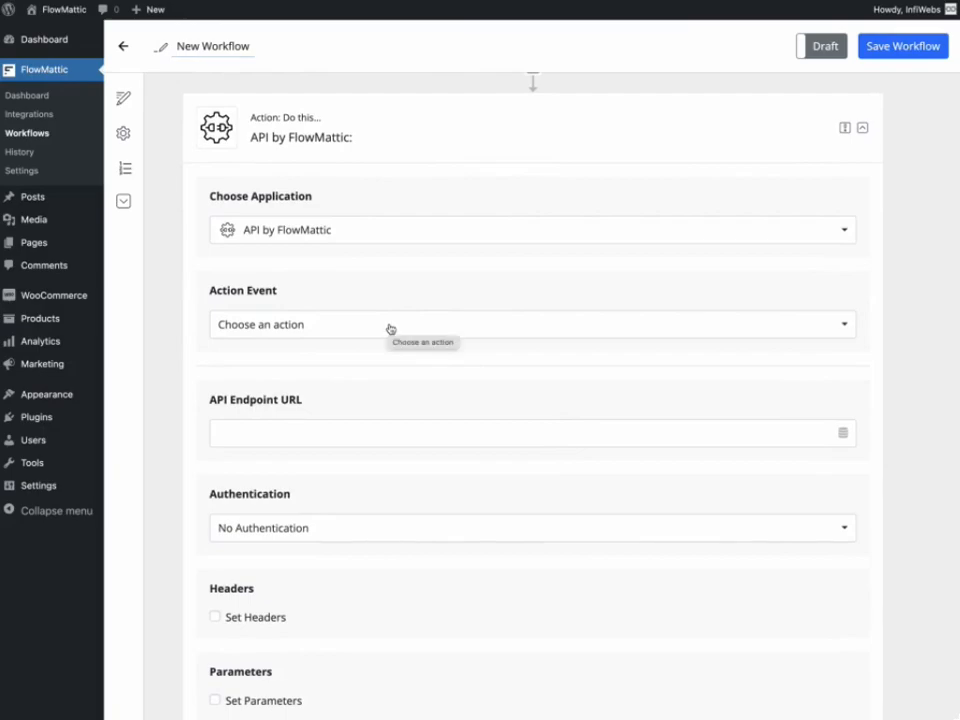
click(390, 329)
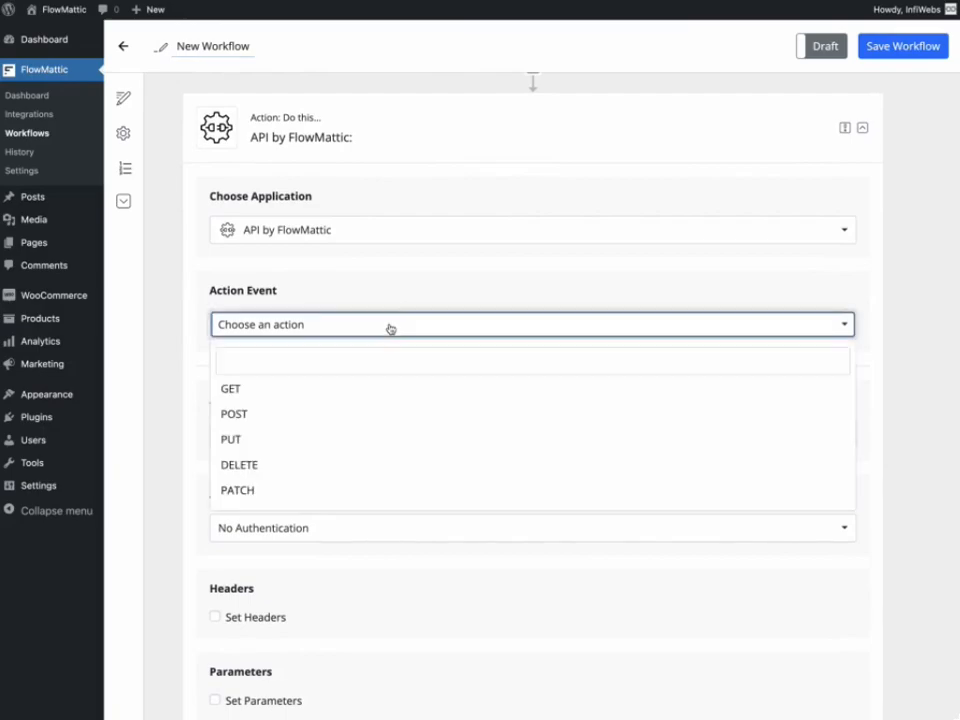
click(326, 390)
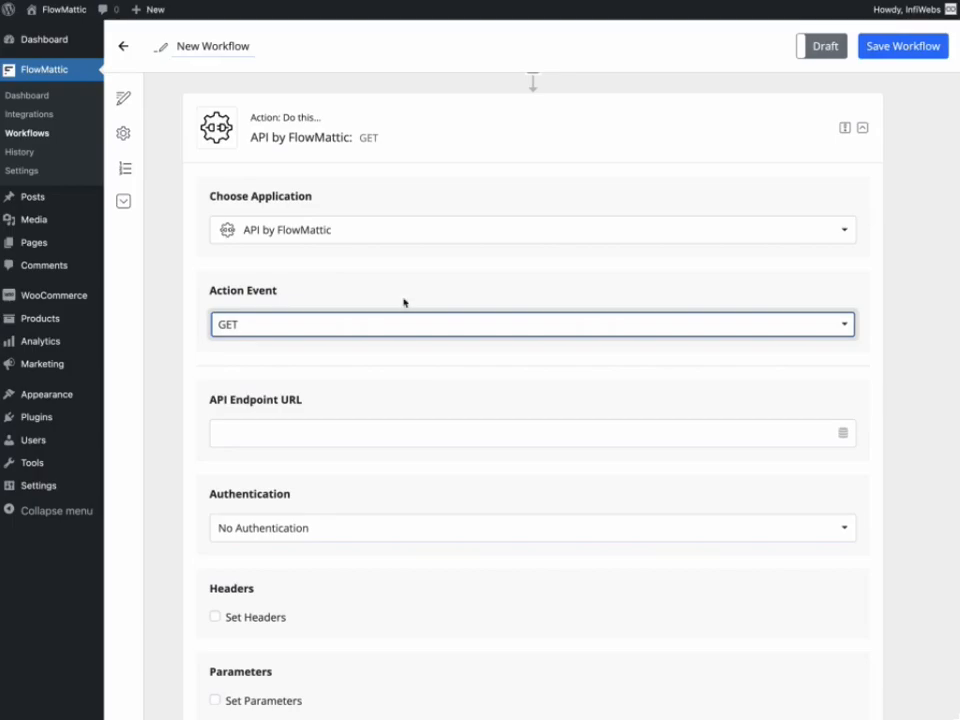
click(351, 426)
text(https://zenquotes.io/api/random)
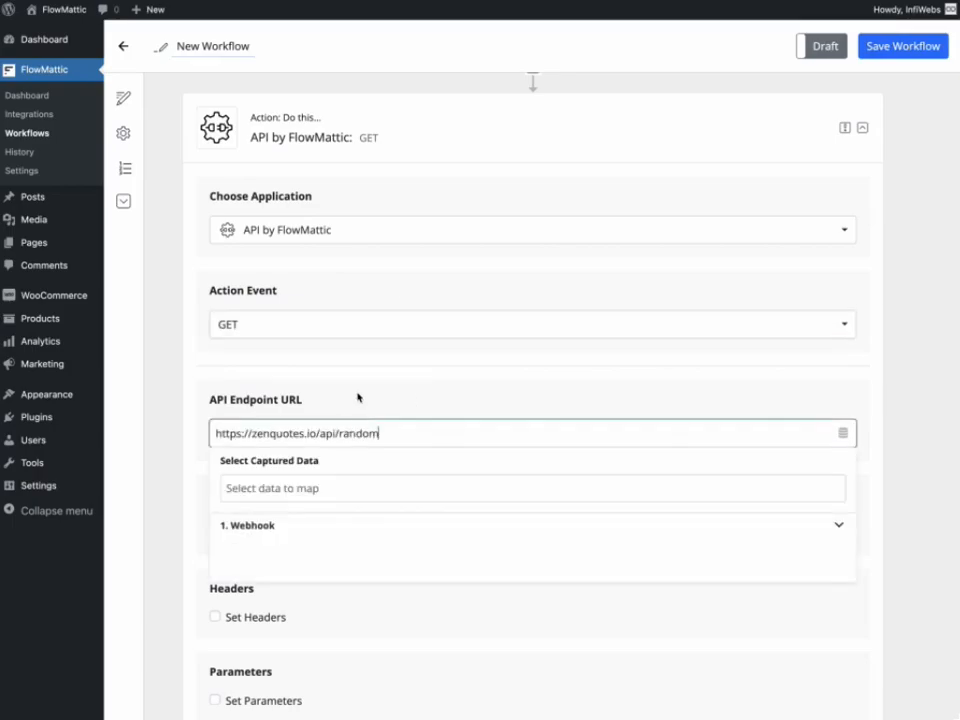
click(358, 394)
scroll(414, 554, down, 1)
scroll(413, 554, down, 3)
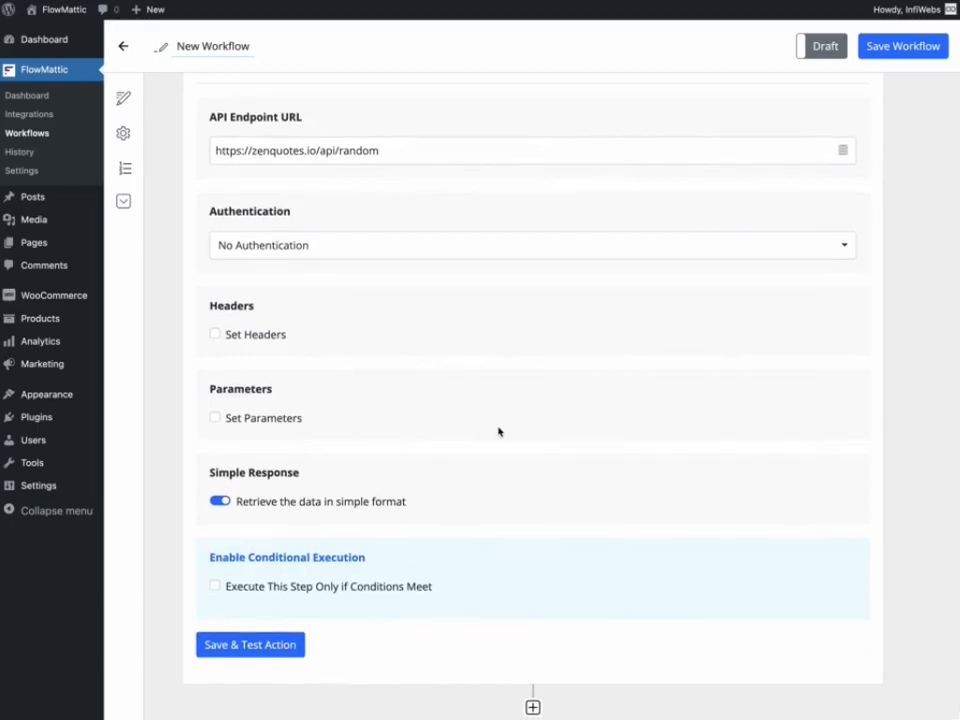
click(288, 645)
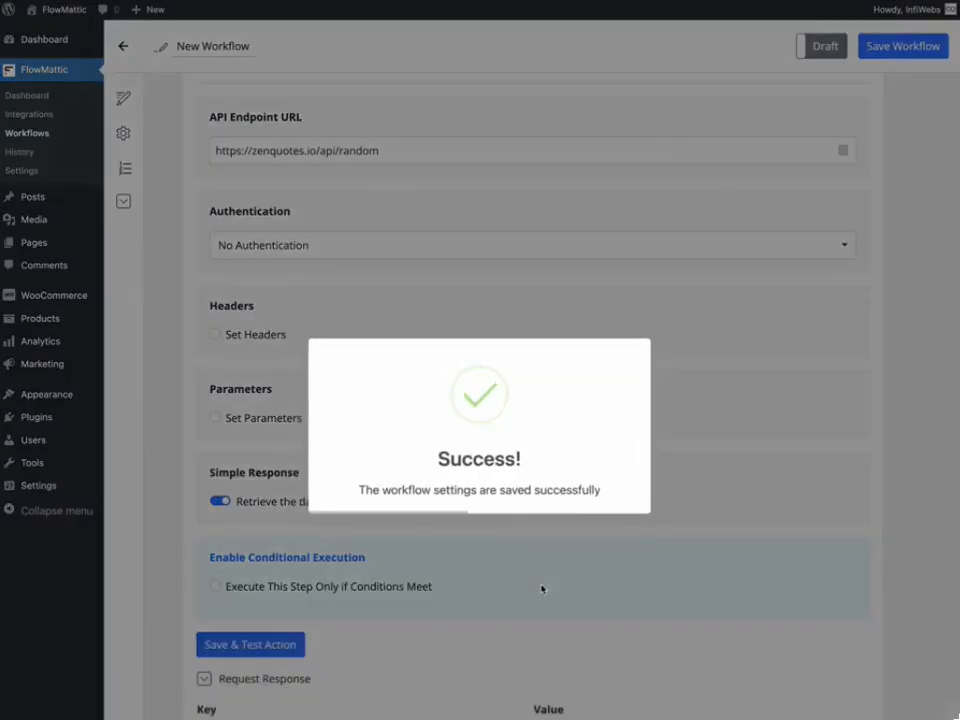
scroll(541, 589, down, 3)
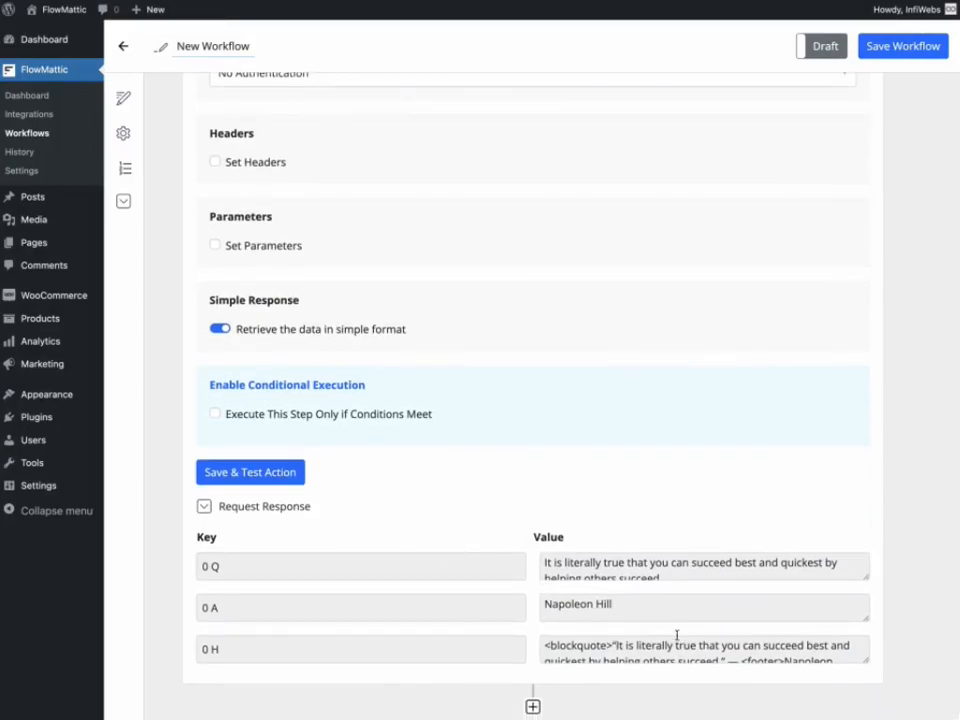
- Add a Webhook Response action after the API step
scroll(650, 636, down, 1)
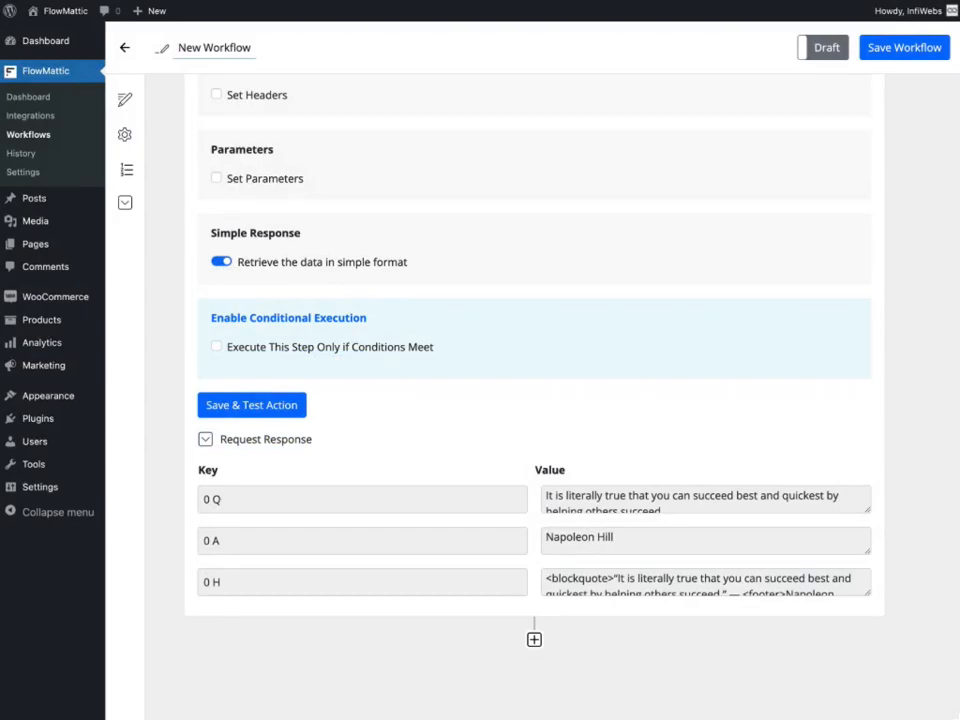
click(534, 639)
click(546, 541)
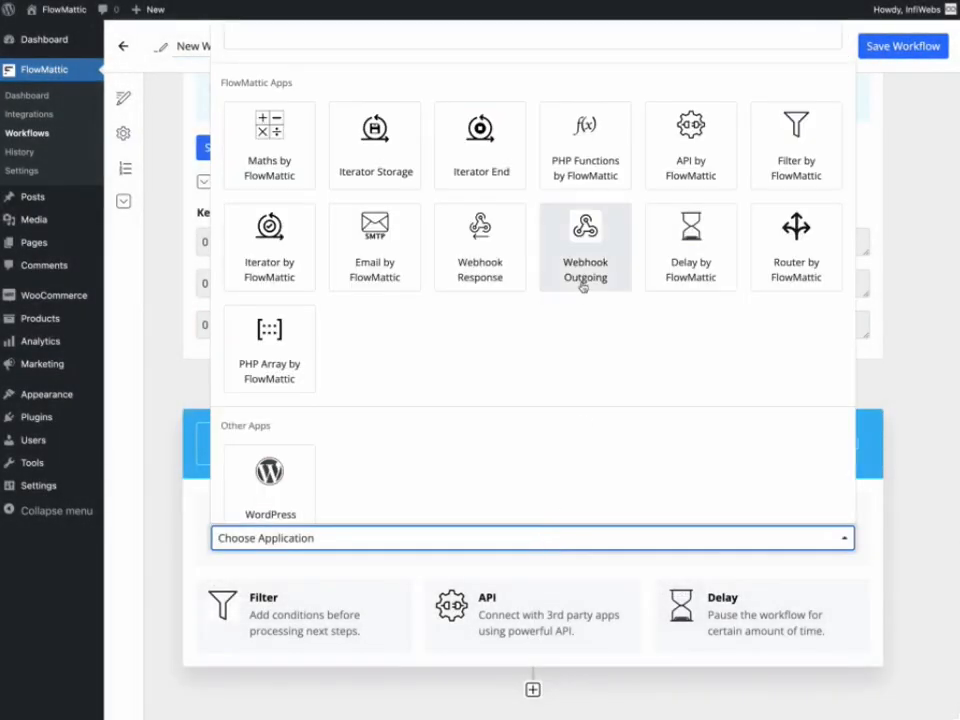
click(505, 270)
scroll(557, 512, down, 2)
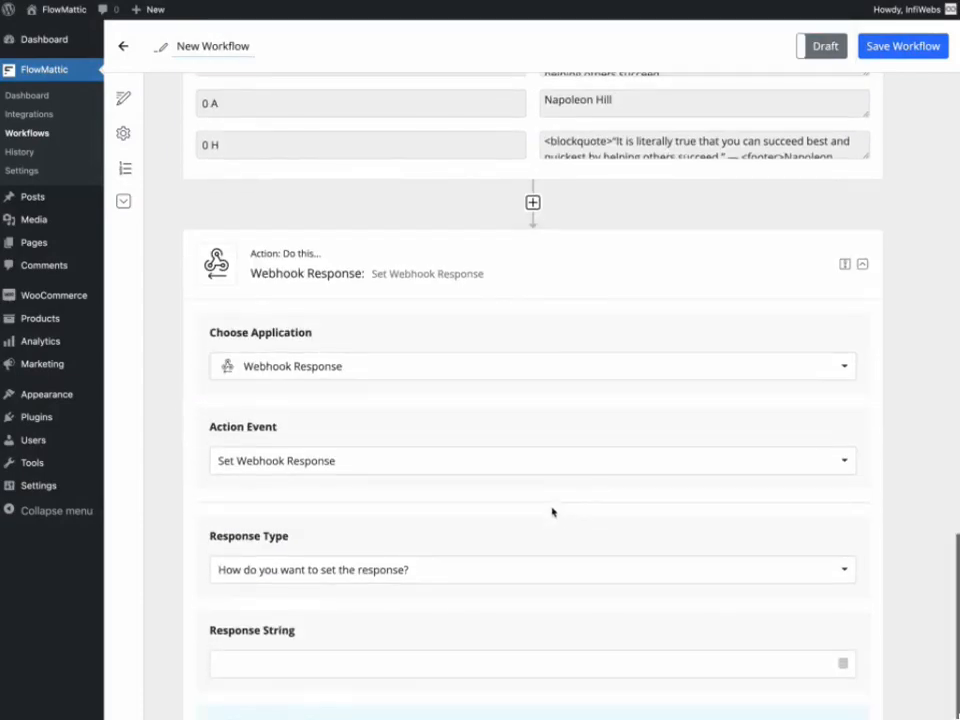
scroll(403, 534, down, 2)
- Try the String, Parameters as JSON and Custom JSON response types to compare their input fields
click(369, 482)
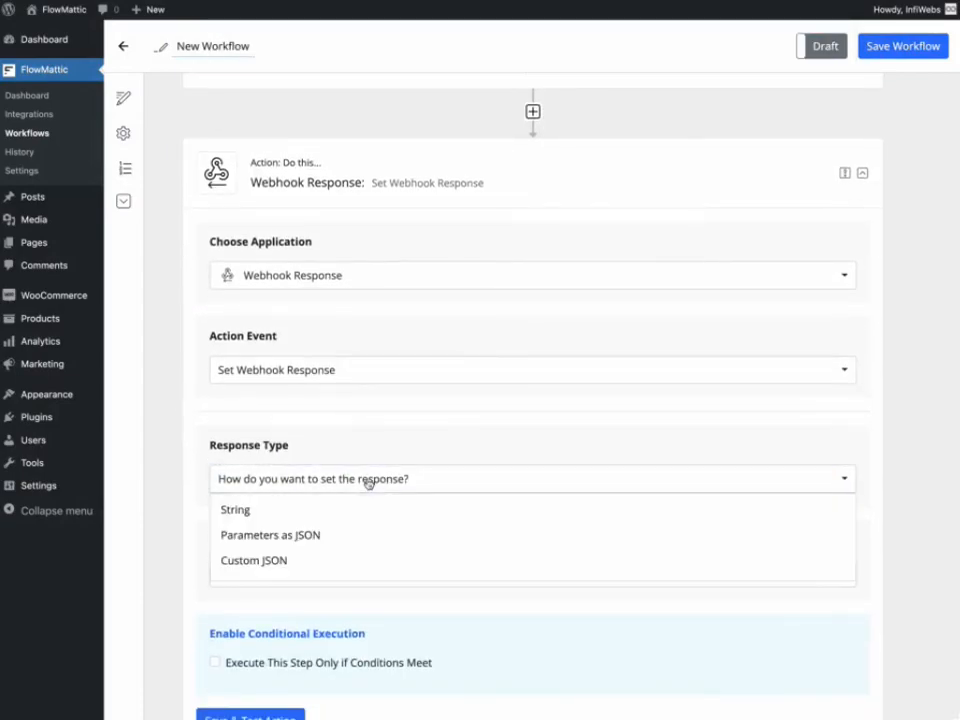
click(333, 512)
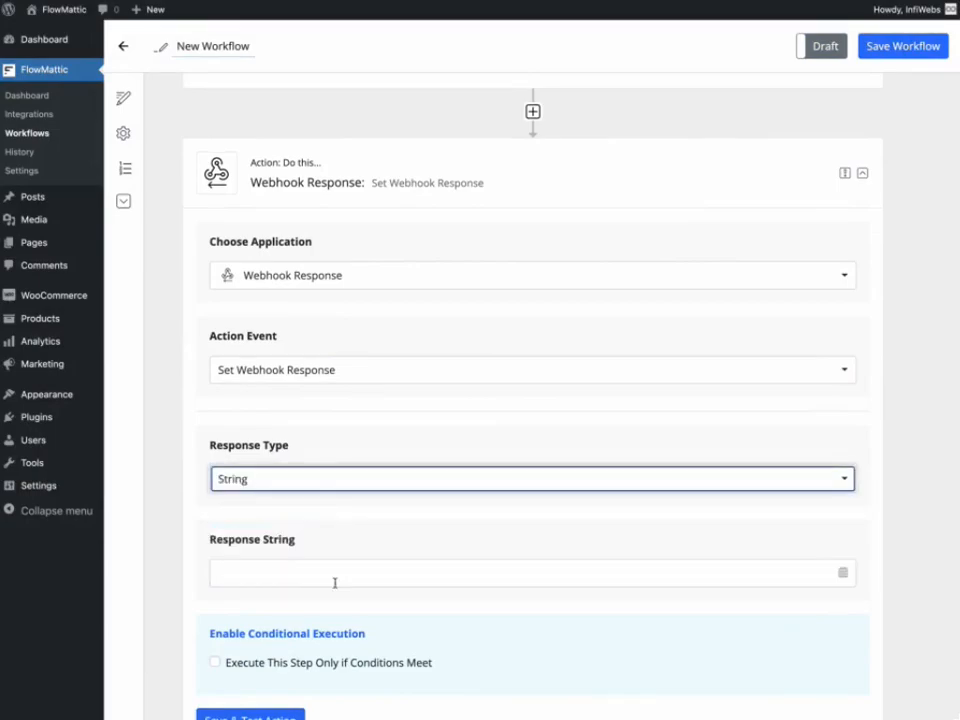
click(330, 490)
click(311, 536)
click(336, 478)
click(317, 567)
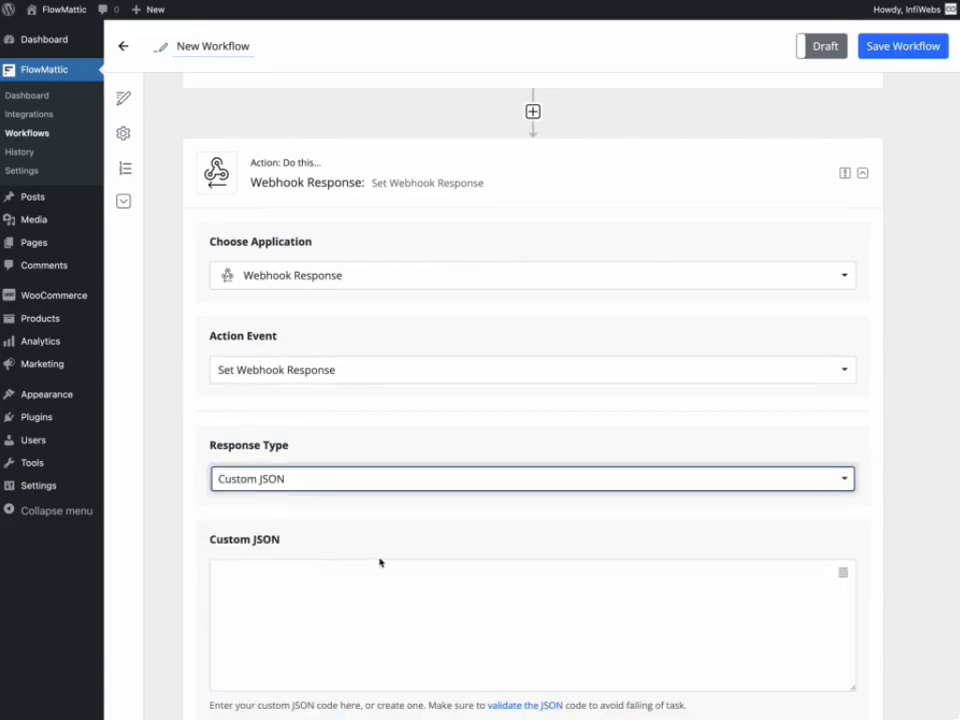
scroll(379, 562, down, 2)
- Set the response type to Parameters as JSON and map a "name" parameter to the webhook's captured name
click(309, 390)
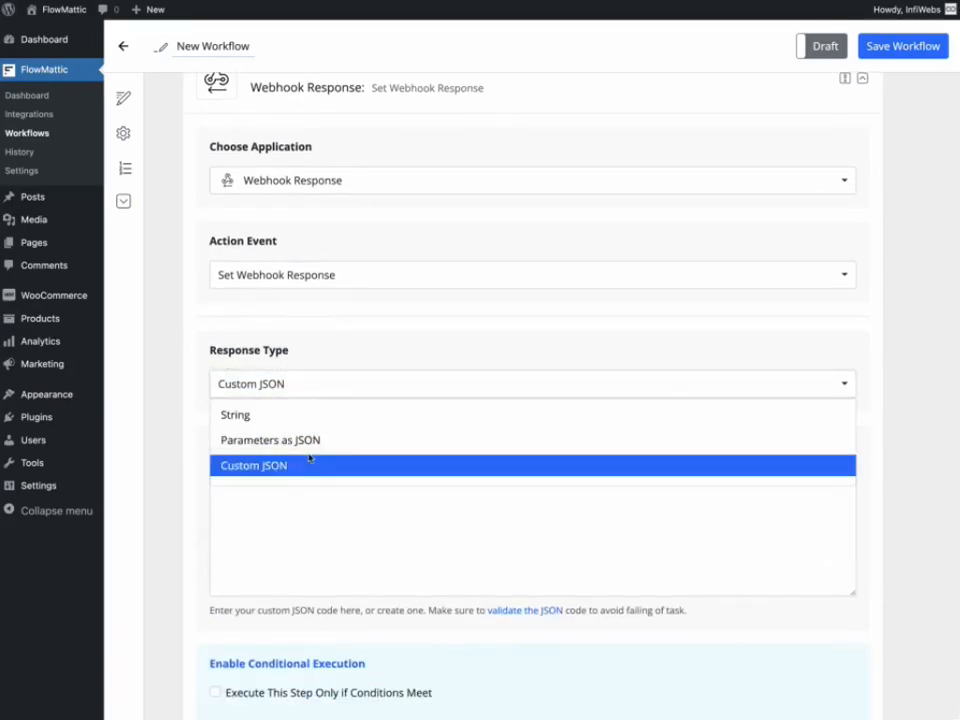
click(308, 442)
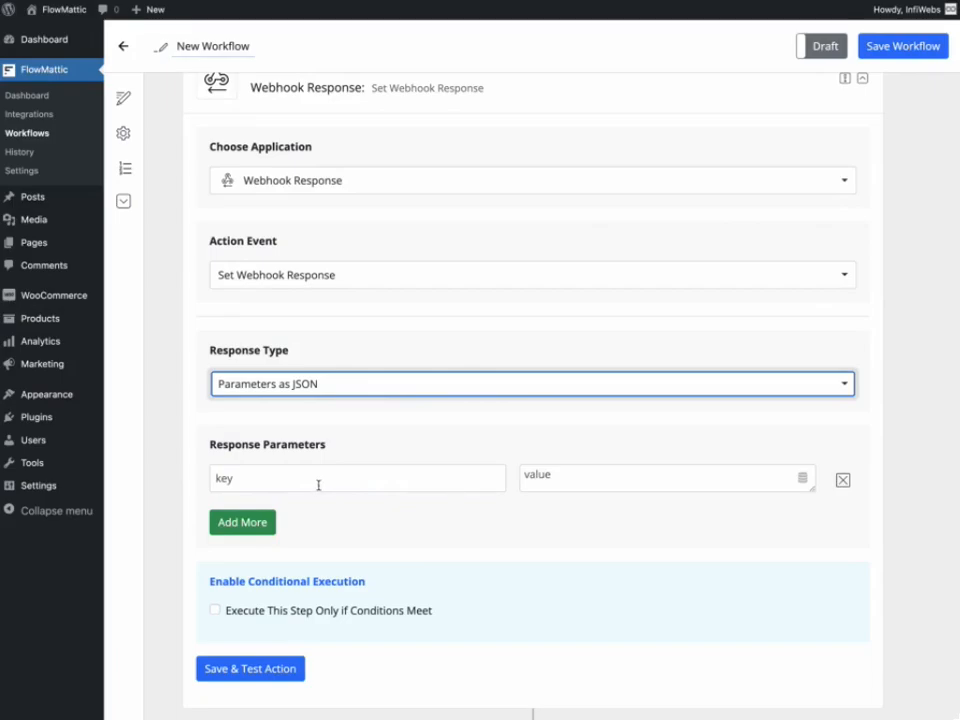
click(318, 483)
text(name)
click(558, 485)
click(570, 565)
click(630, 598)
- Add a second response parameter "quote" mapped to the API step's 0 Q value, {api2.0_q}
click(255, 528)
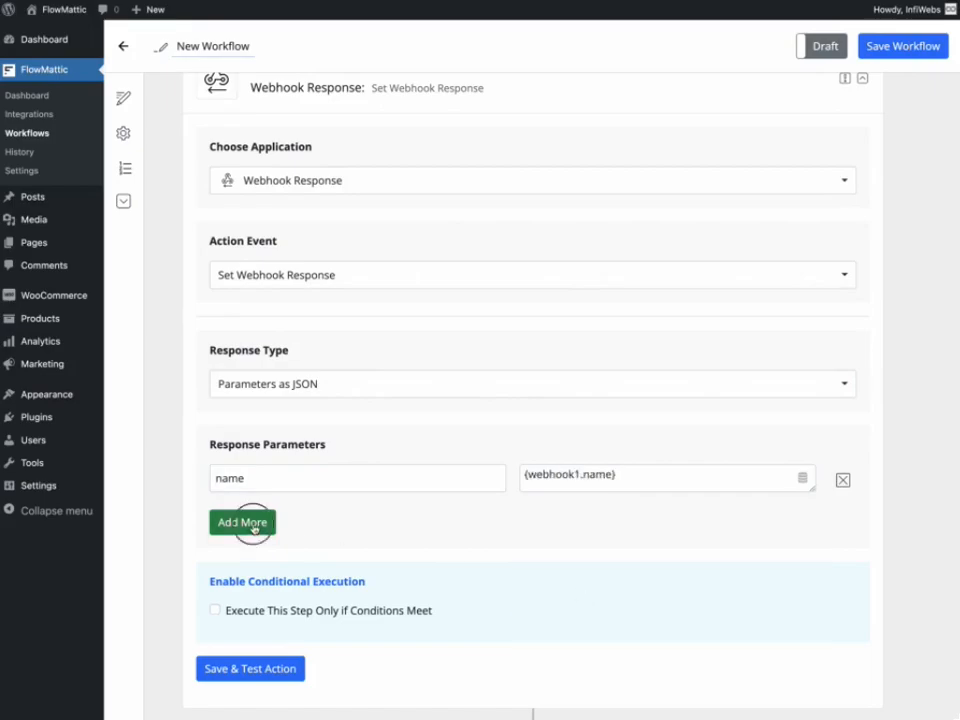
click(296, 524)
text(quote)
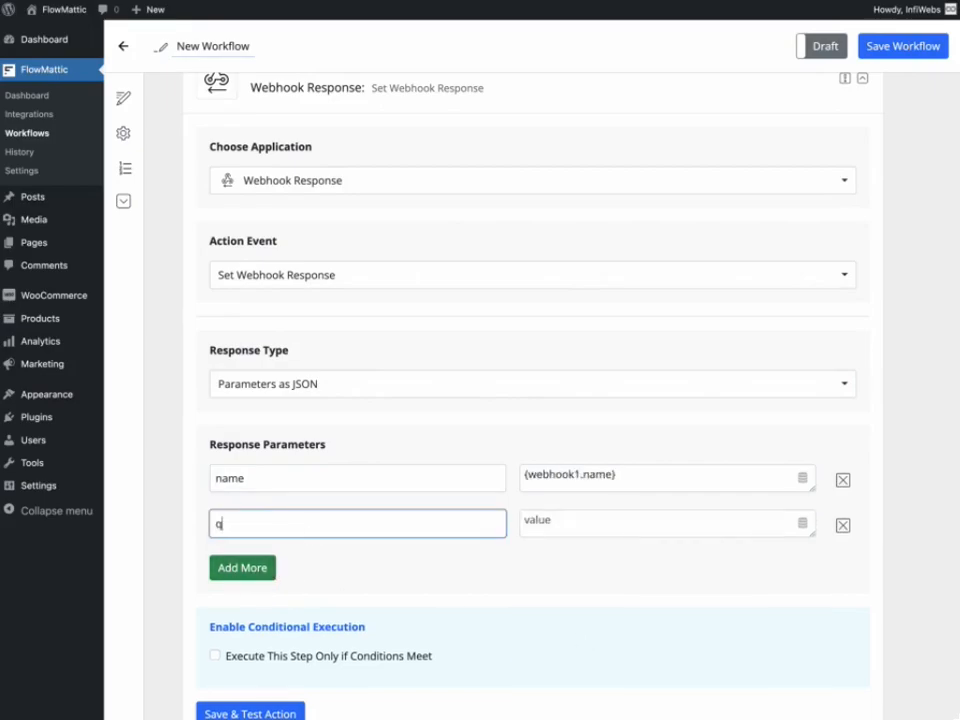
click(533, 522)
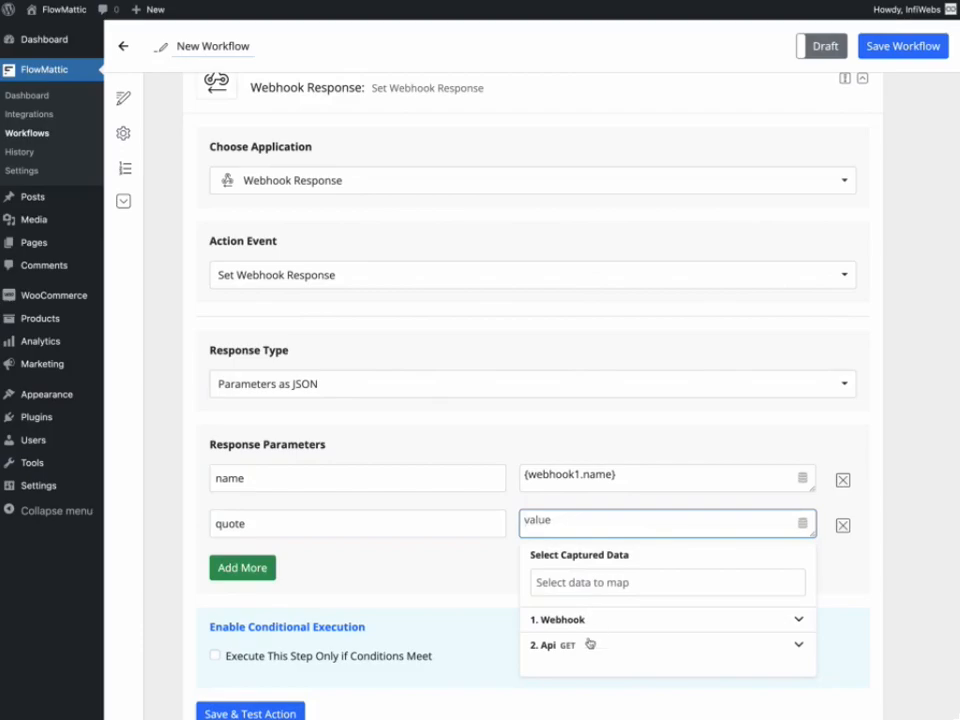
click(589, 644)
click(595, 668)
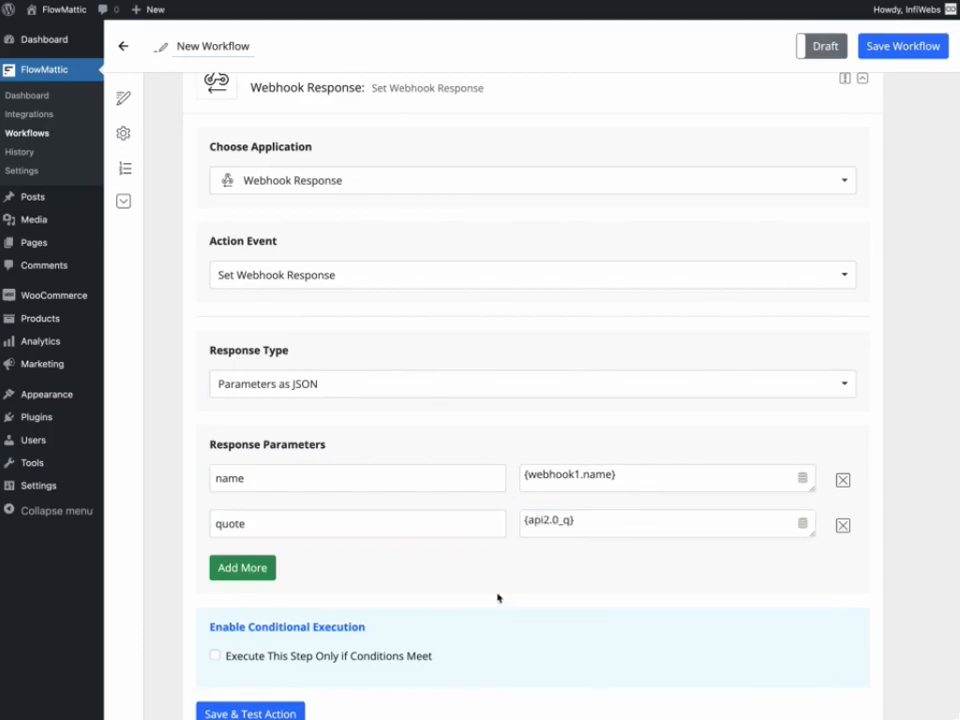
- Save and test the Webhook Response action, then save the workflow with its status set to Live
scroll(499, 598, down, 3)
click(272, 595)
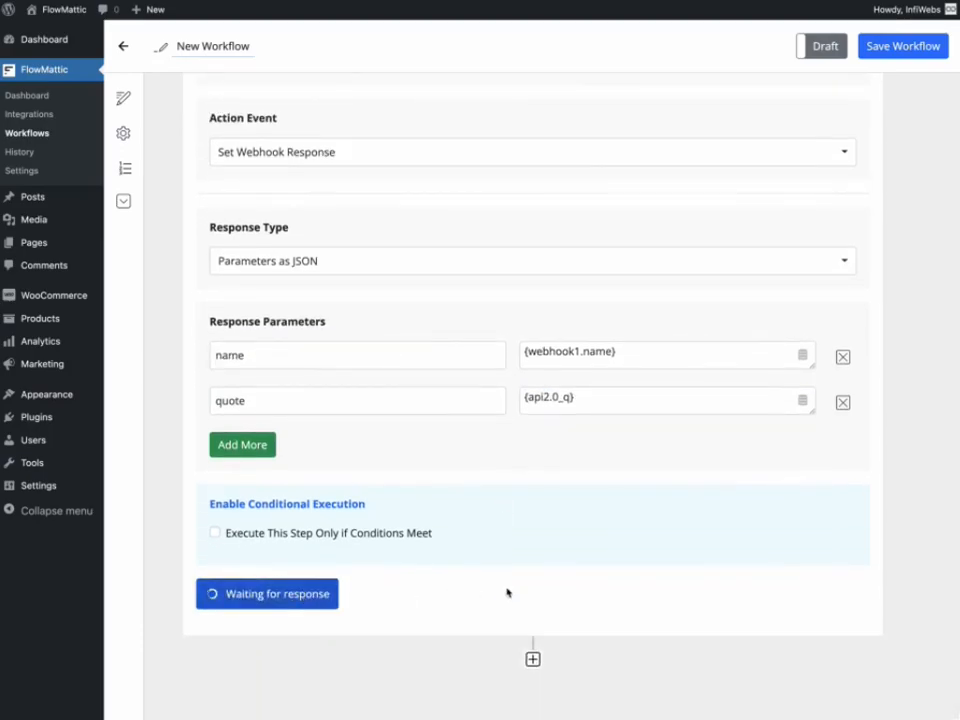
scroll(507, 593, down, 1)
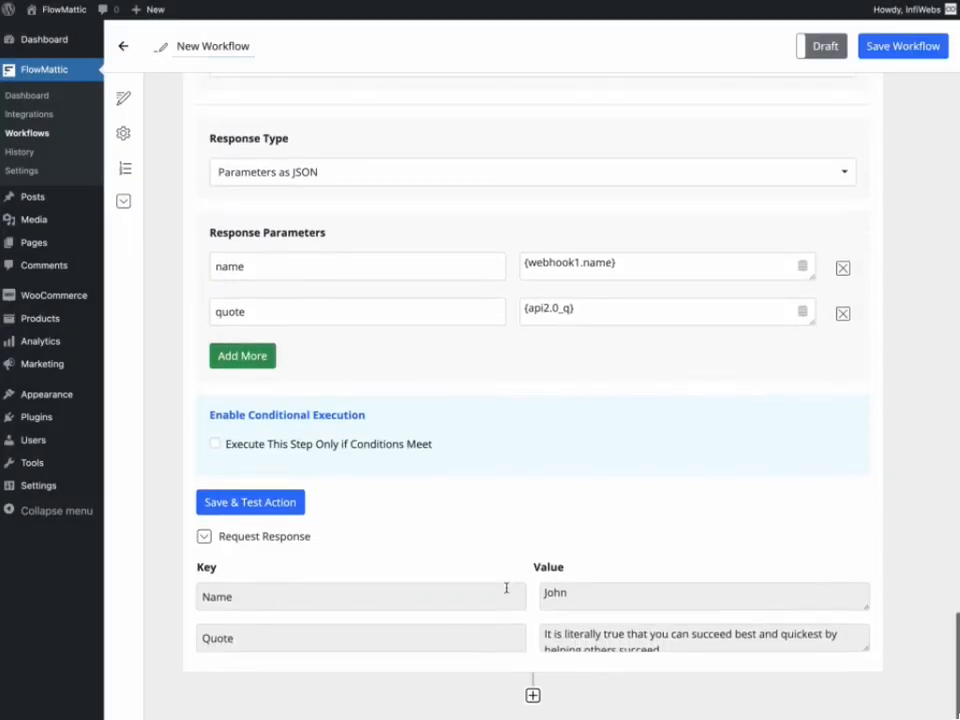
click(818, 48)
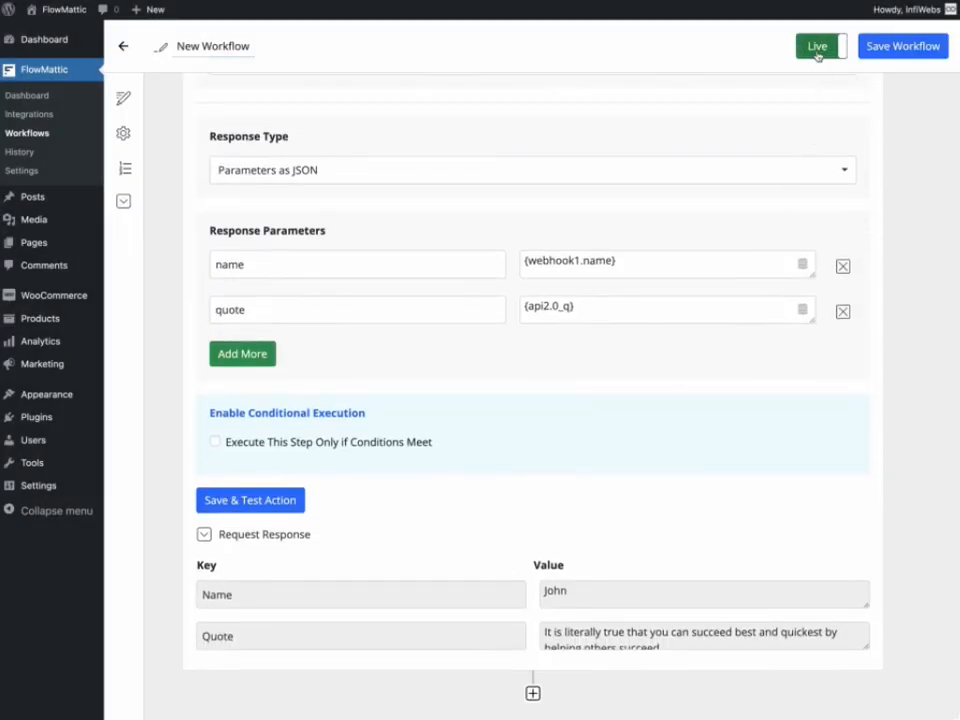
click(905, 47)
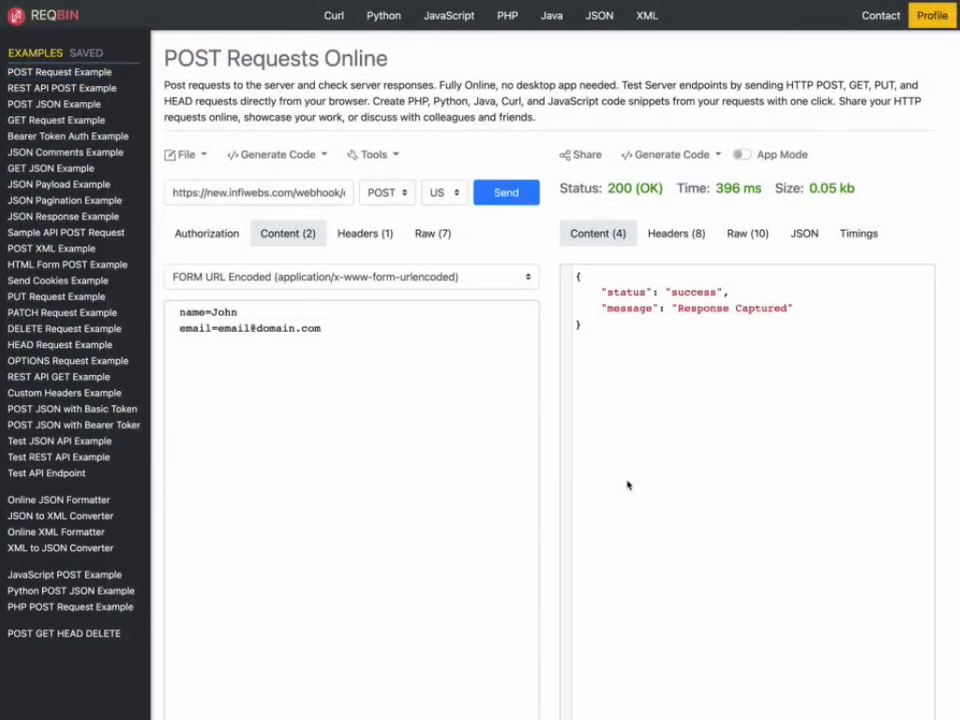
- Switch to ReqBin and send the same POST request to the webhook again
click(628, 386)
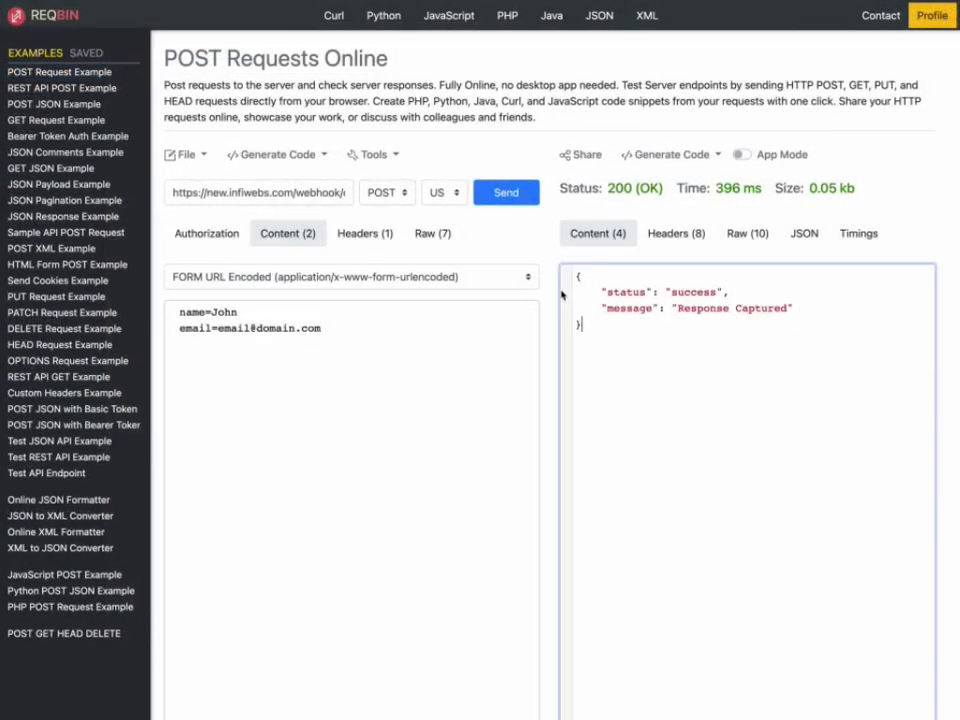
drag(598, 341, 564, 277)
click(550, 245)
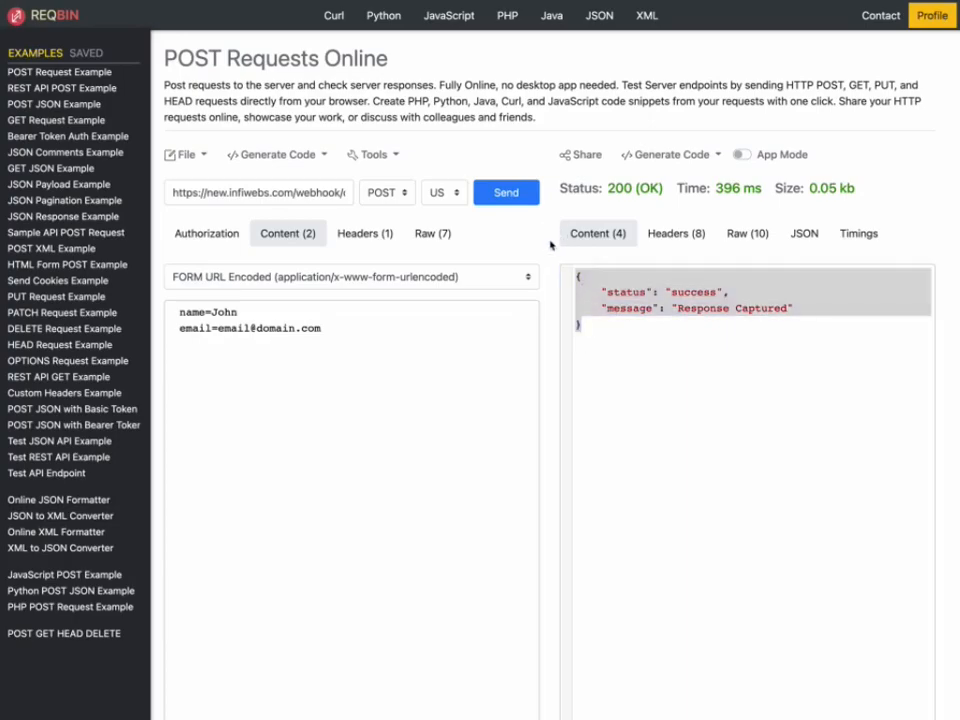
click(506, 193)
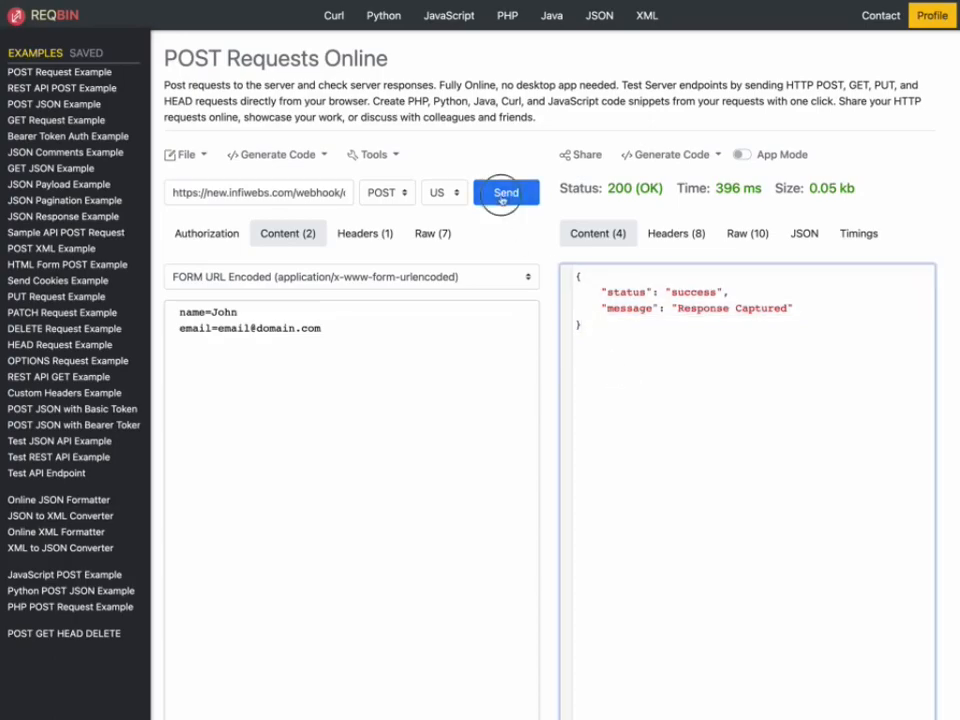